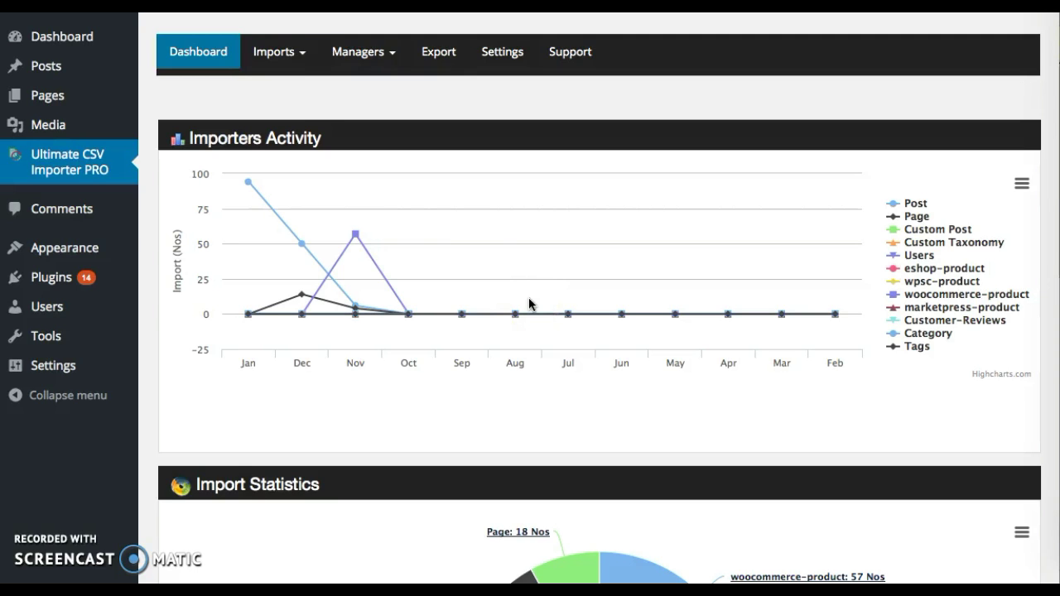
Start a Posts import in Ultimate CSV Importer PRO with the uploaded file Post_WS_one.csv from the Tutors folder.
click(290, 60)
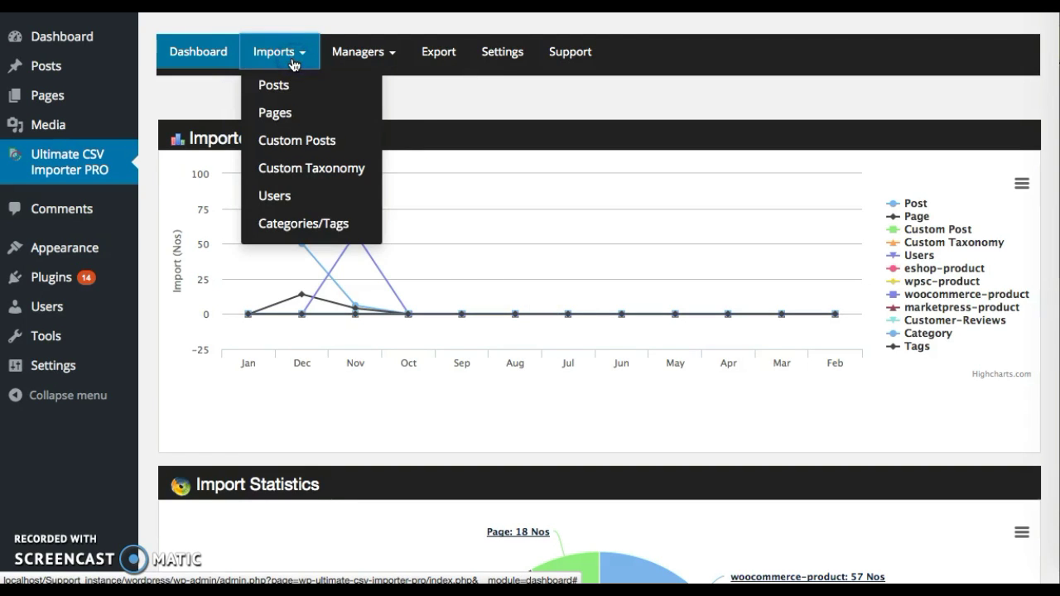
click(284, 84)
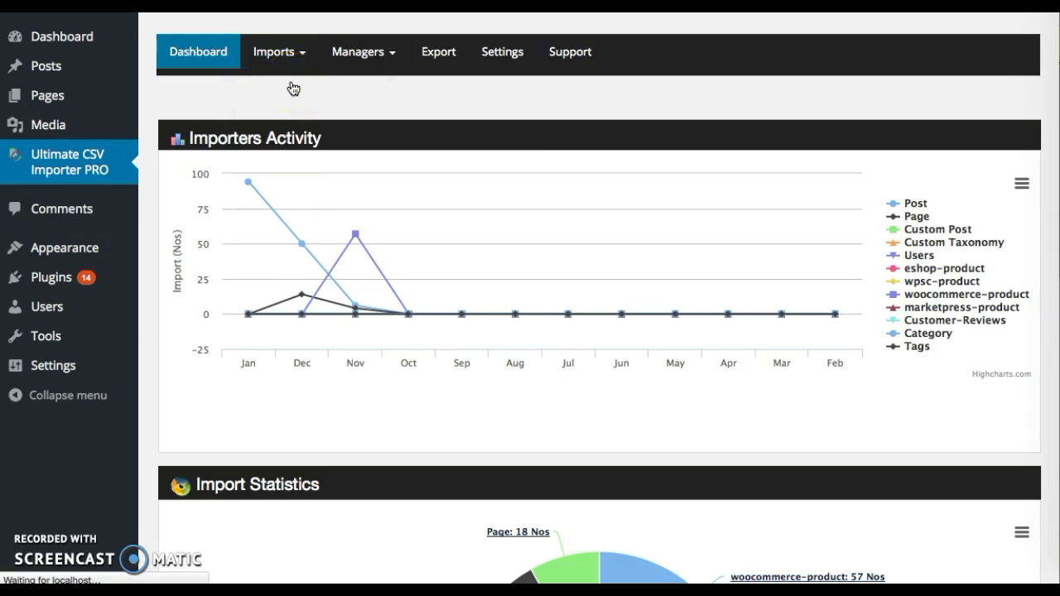
click(218, 210)
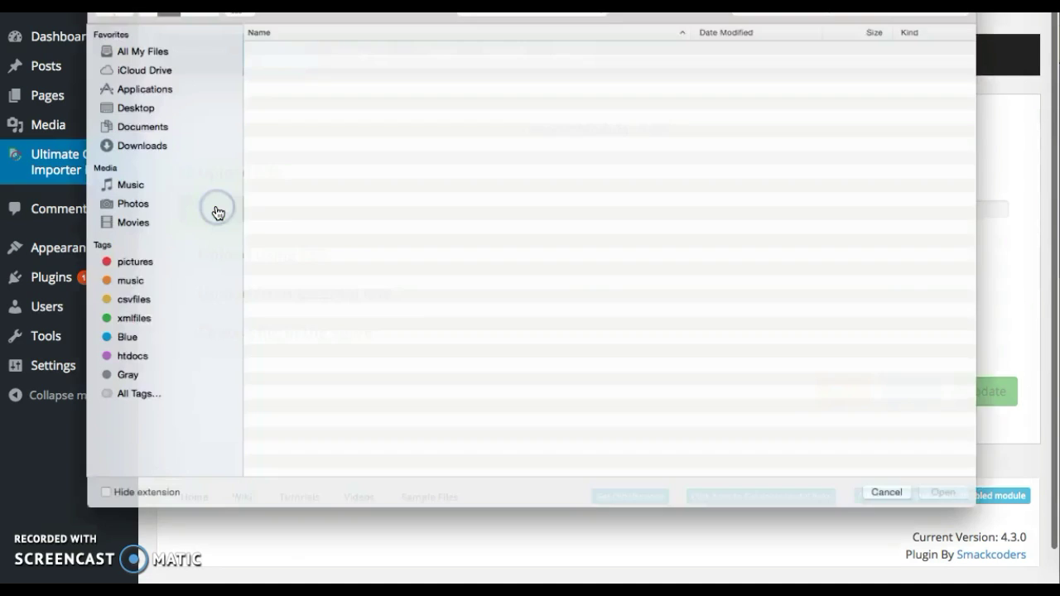
click(441, 53)
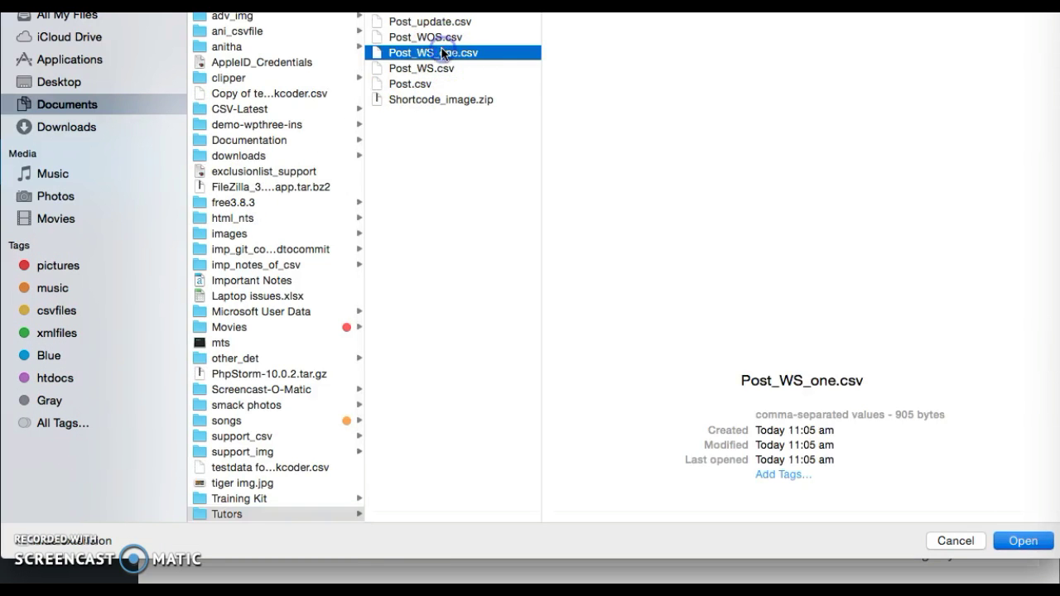
double_click(442, 53)
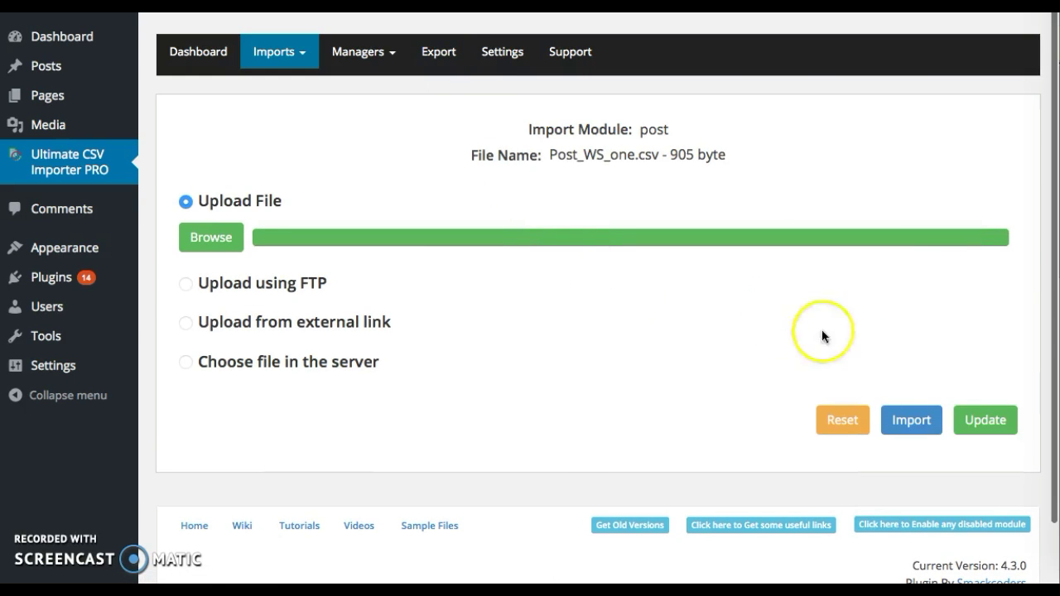
click(913, 421)
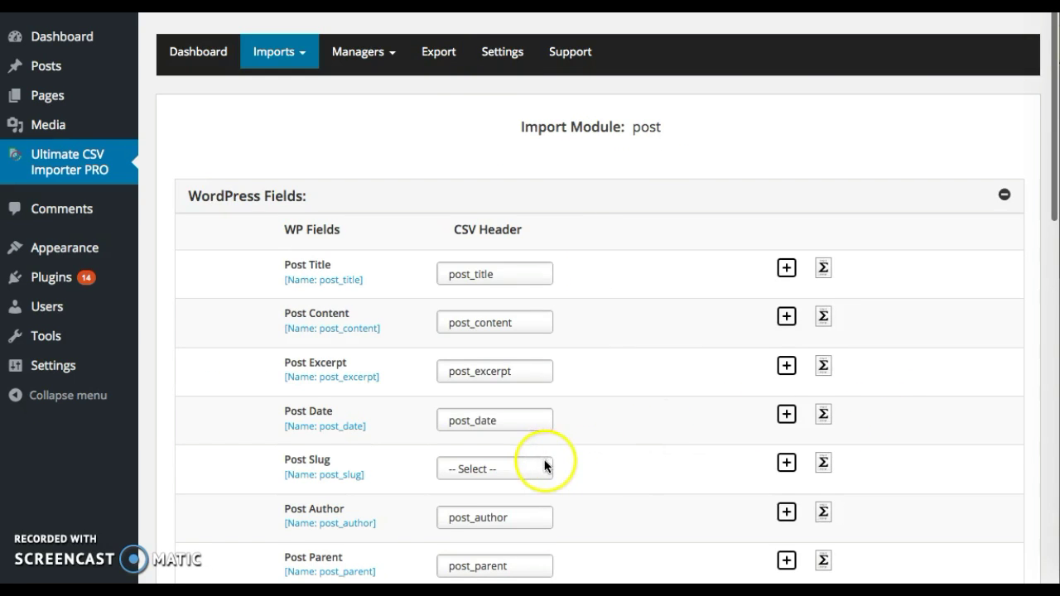
Map the Post Slug field to the post_name CSV header and continue to the mapping summary.
click(544, 466)
click(538, 228)
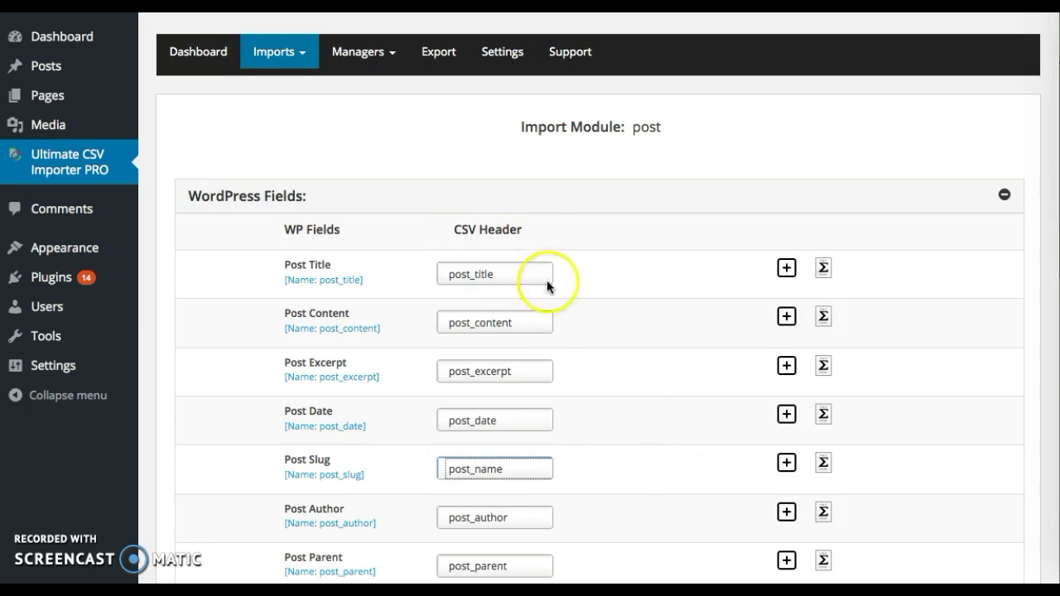
scroll(597, 495, down, 10)
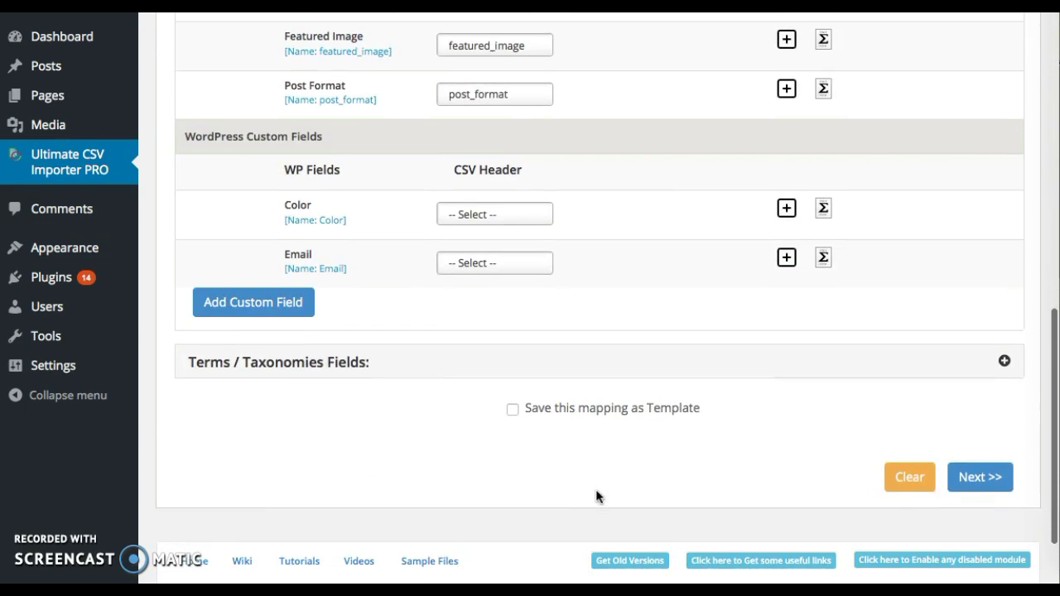
click(976, 475)
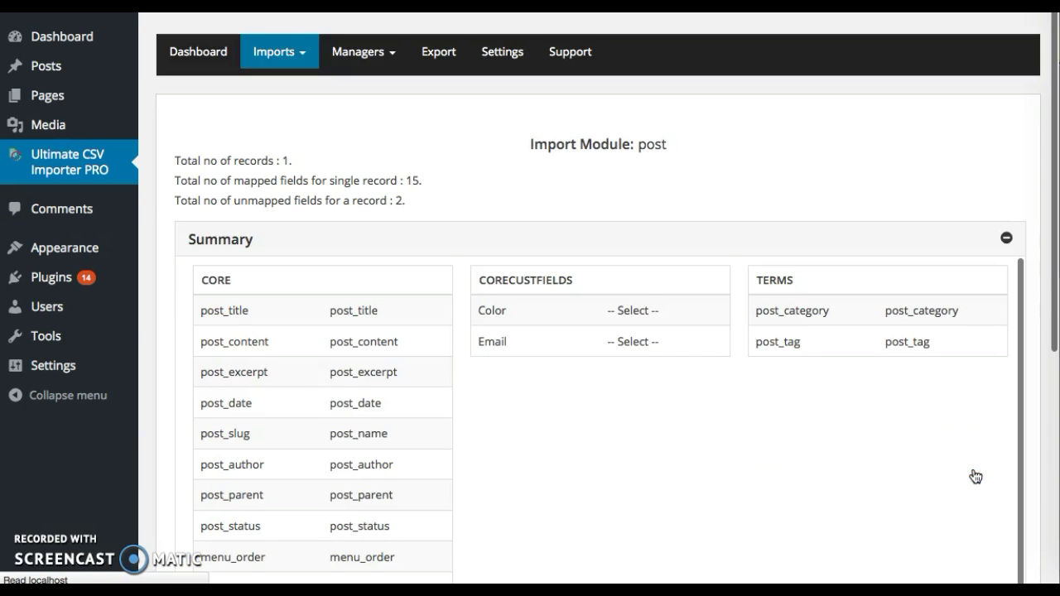
Review the field mapping summary and proceed to the import options.
click(608, 464)
click(635, 213)
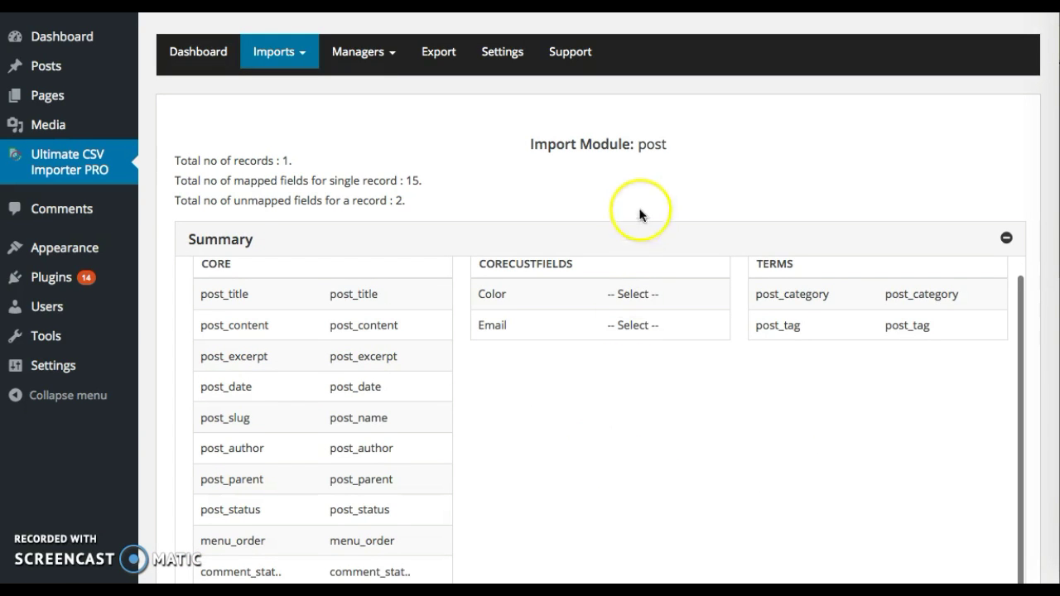
scroll(630, 241, down, 3)
scroll(634, 242, down, 2)
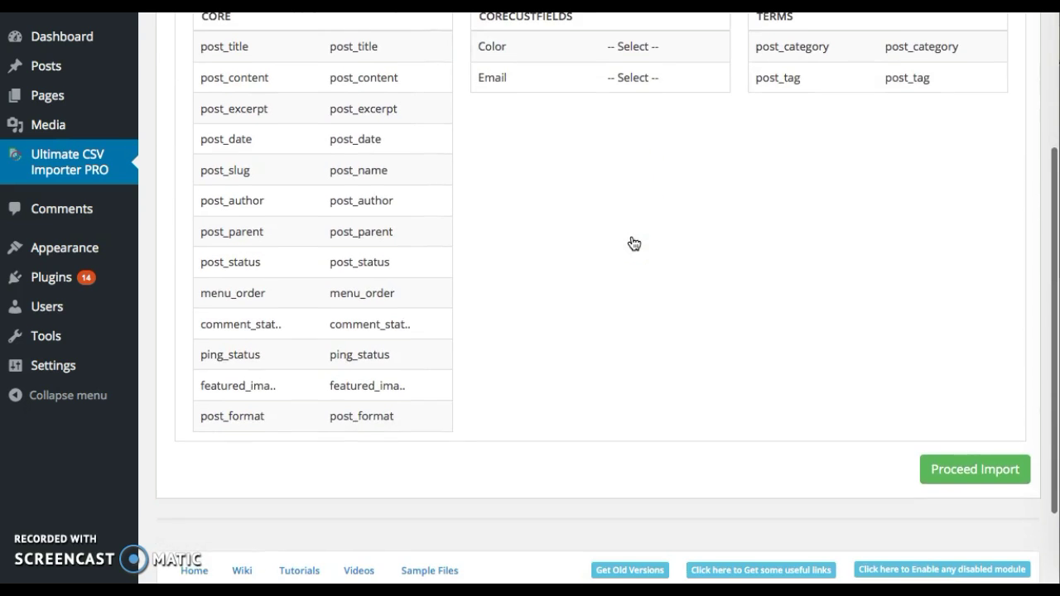
click(905, 355)
click(947, 468)
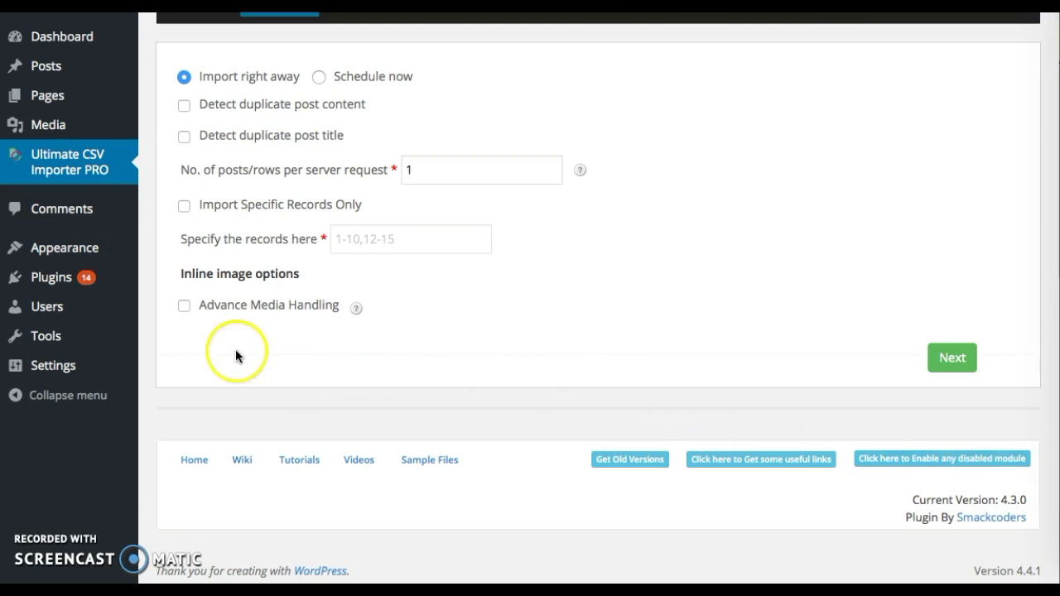
Enable Advance Media Handling, upload Shortcode_image.zip for the inline images, and run the import right away.
click(185, 309)
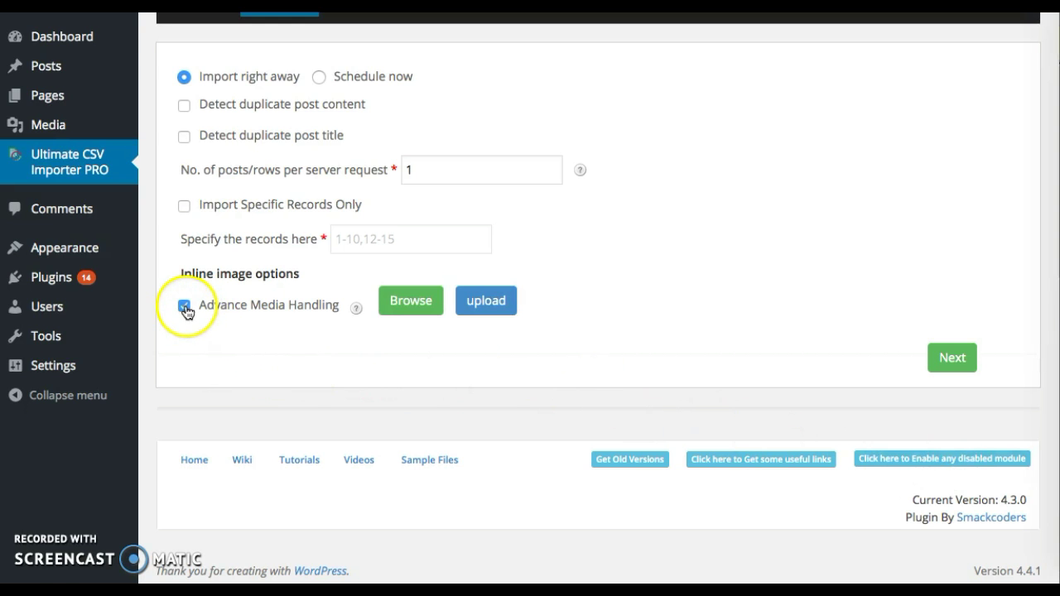
click(412, 303)
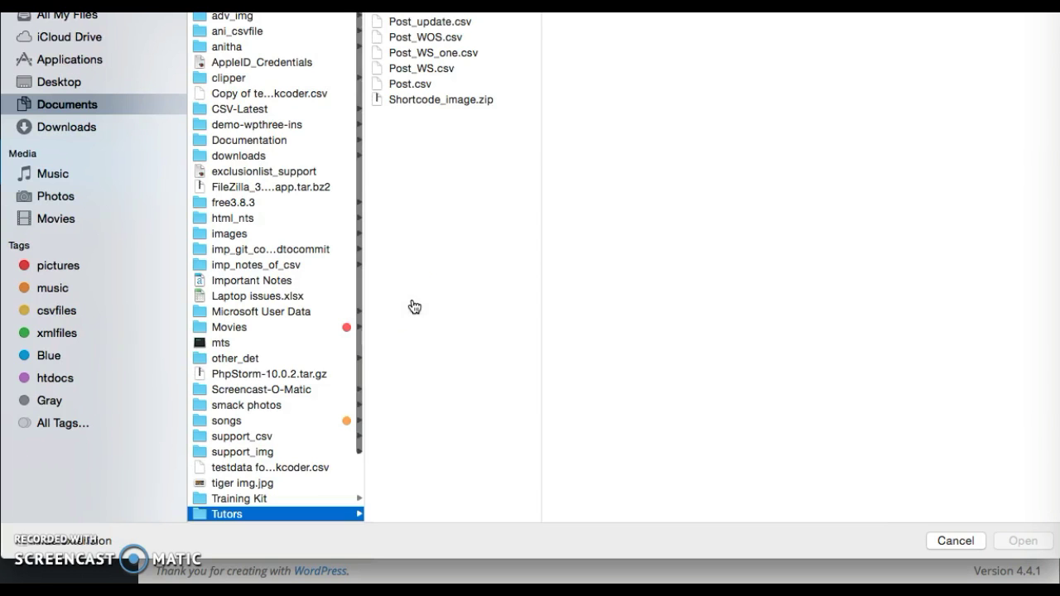
double_click(436, 99)
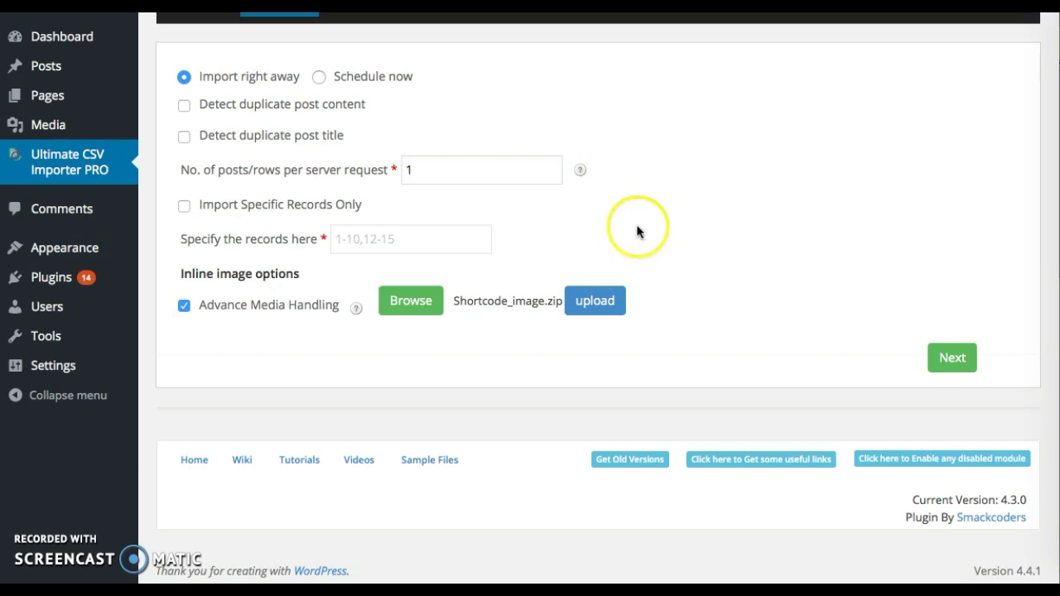
click(602, 303)
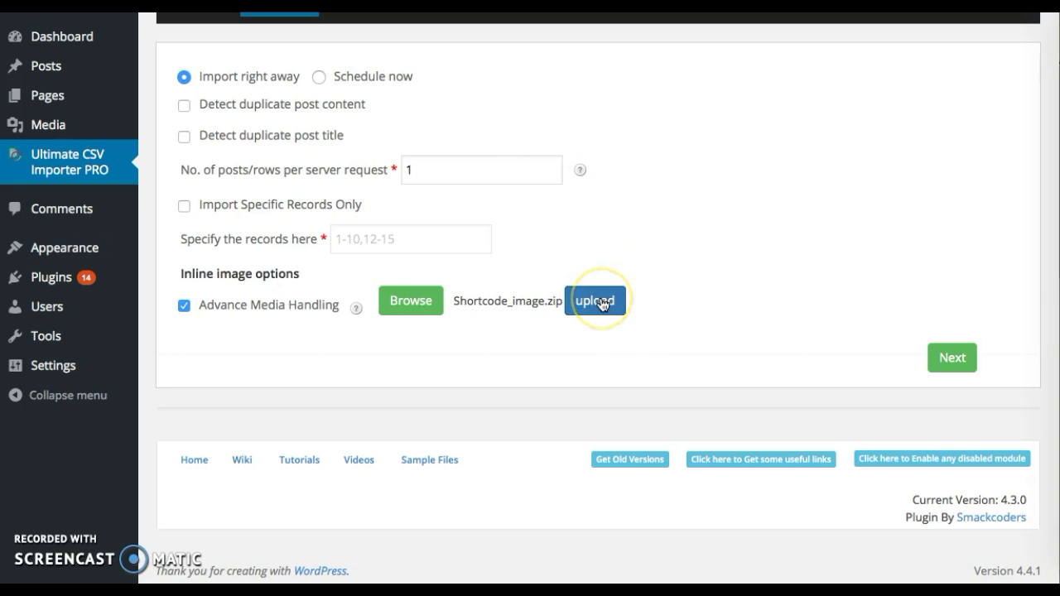
click(951, 357)
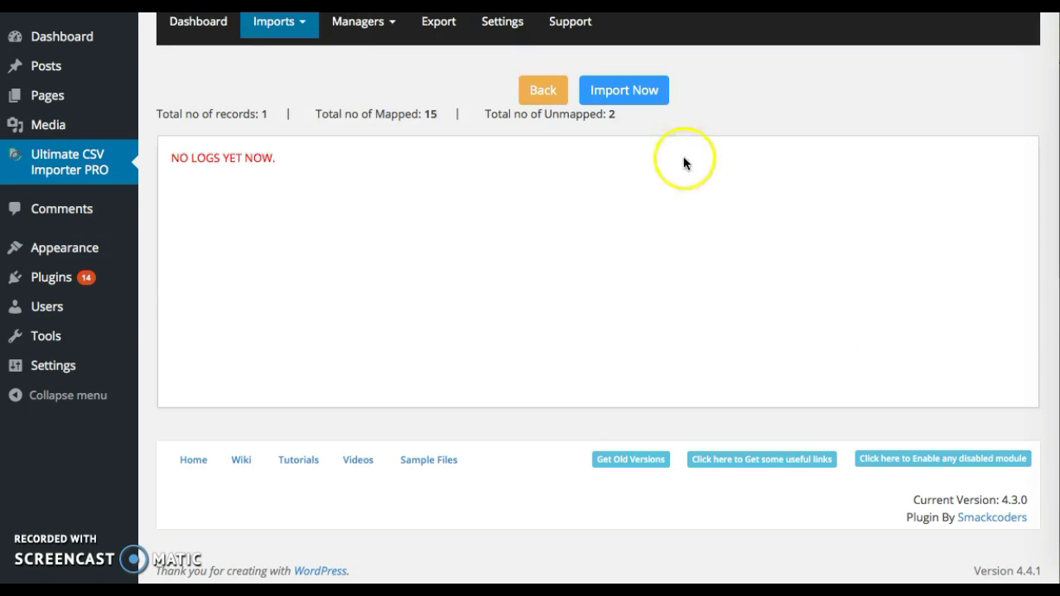
click(632, 92)
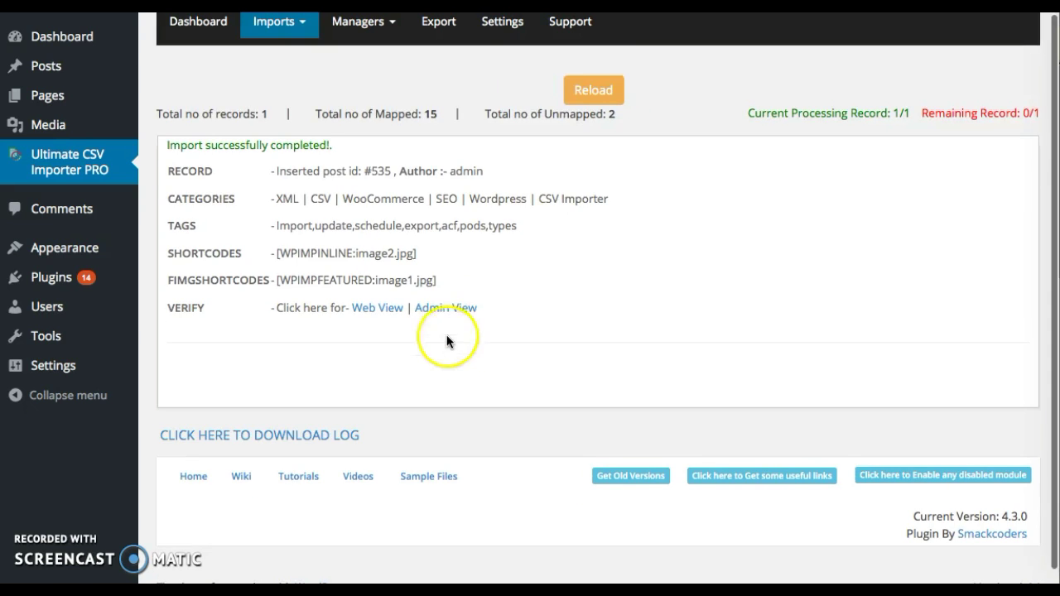
Open the imported post's Admin View in a new tab, examine its content shortcode and featured image, and close it.
right_click(438, 311)
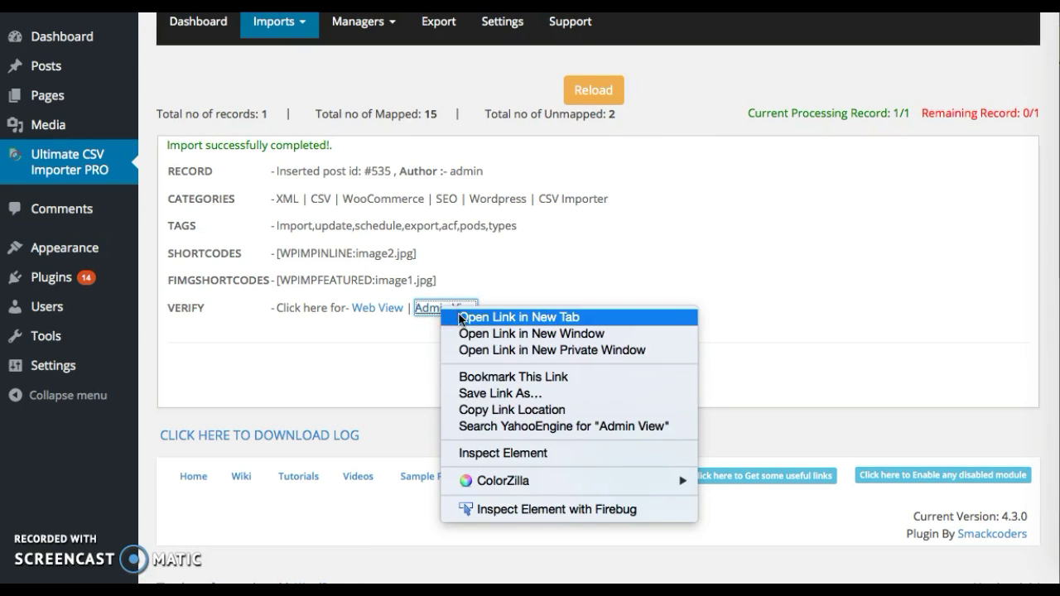
click(500, 151)
key(ctrl+Tab)
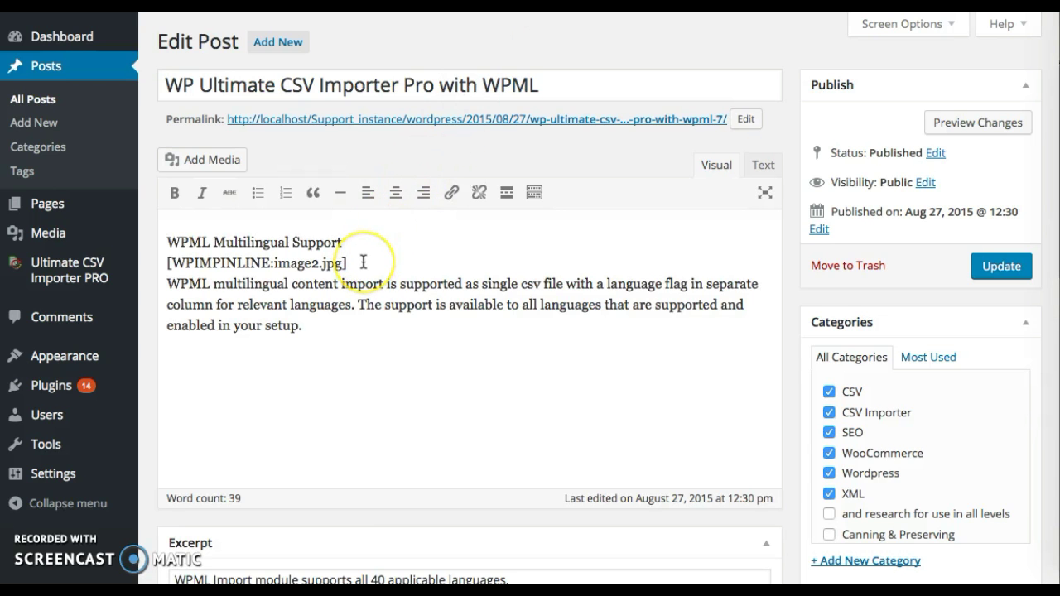
click(568, 450)
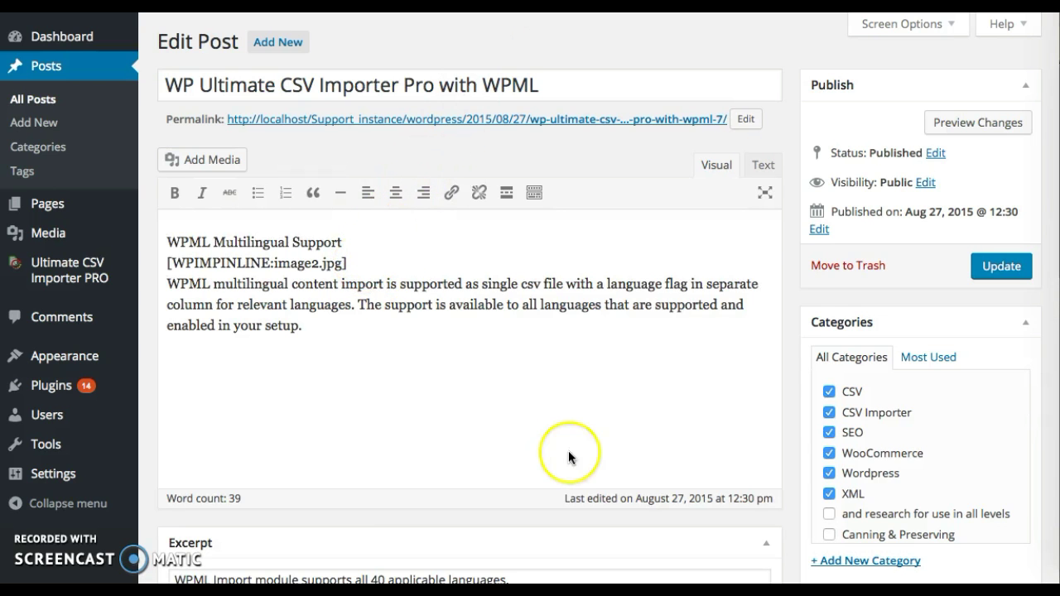
scroll(568, 450, down, 5)
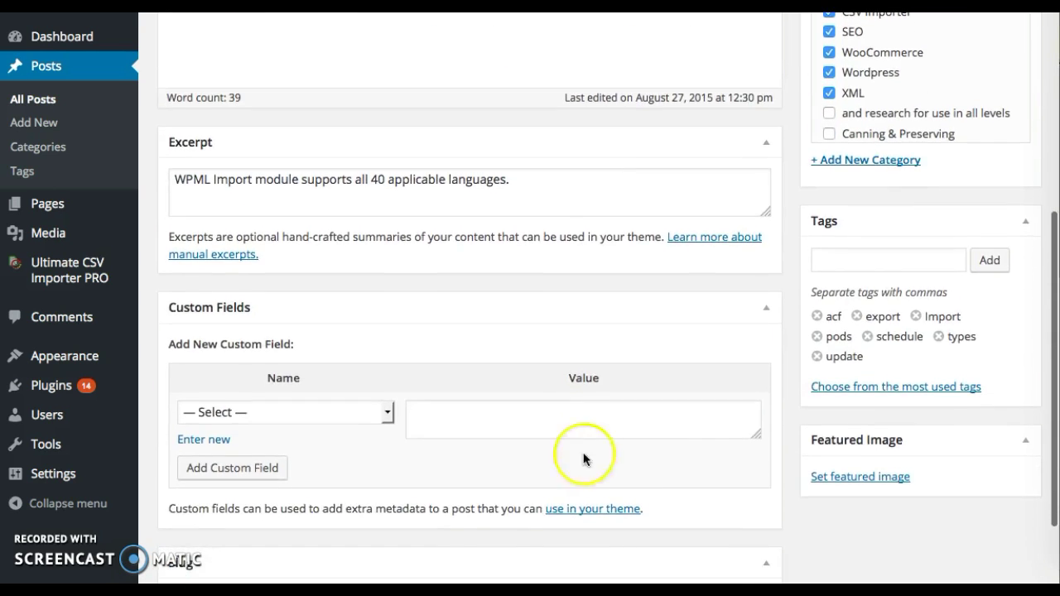
scroll(563, 284, up, 5)
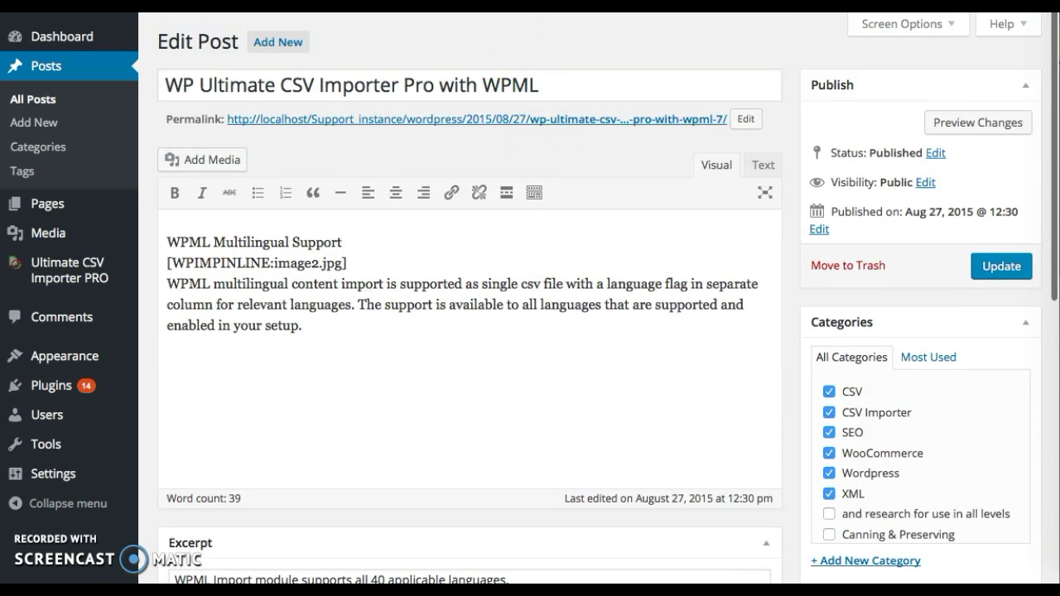
key(ctrl+w)
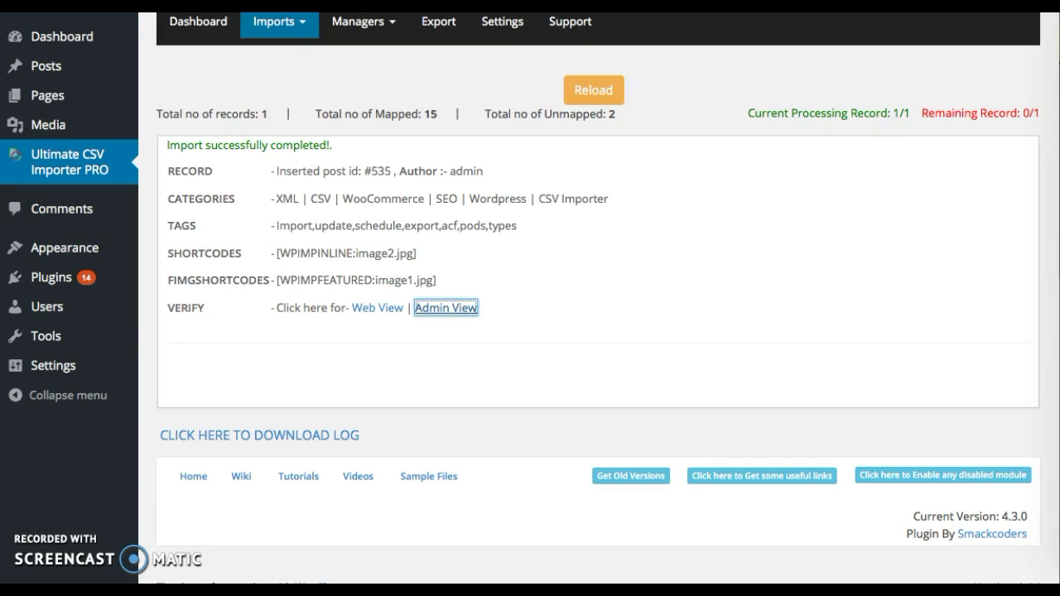
In the Image Shortcodes manager, populate the inline and featured shortcodes of Post_WS_one-post-blog1-1.csv on page 3.
click(364, 33)
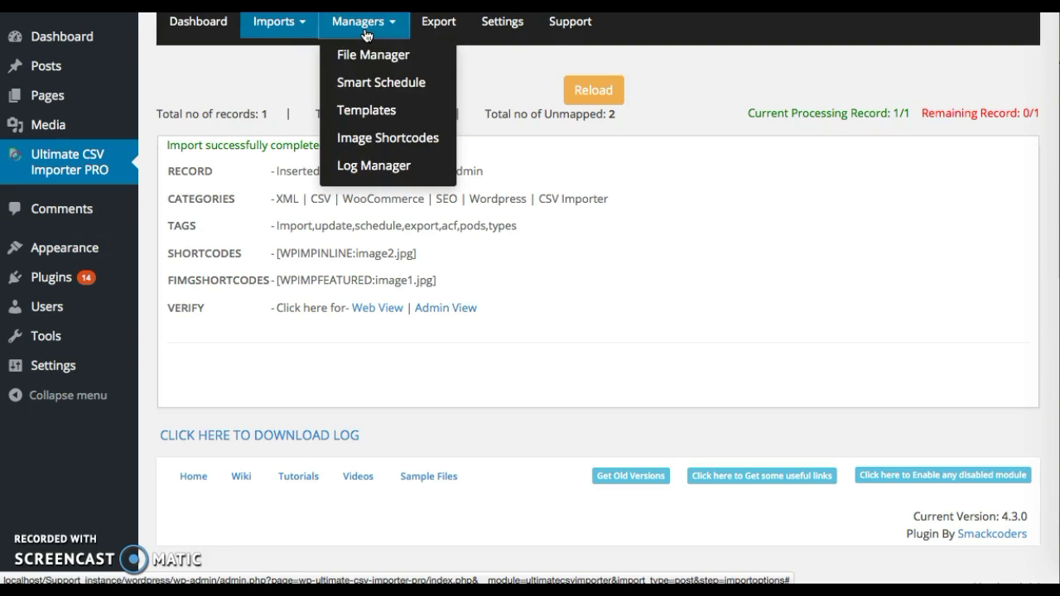
click(361, 137)
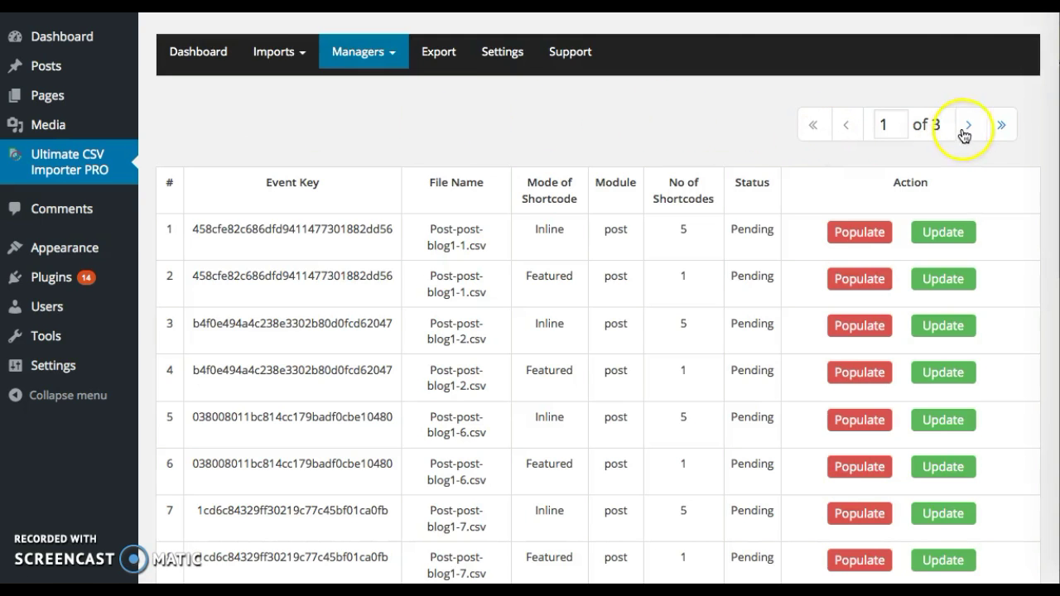
click(968, 126)
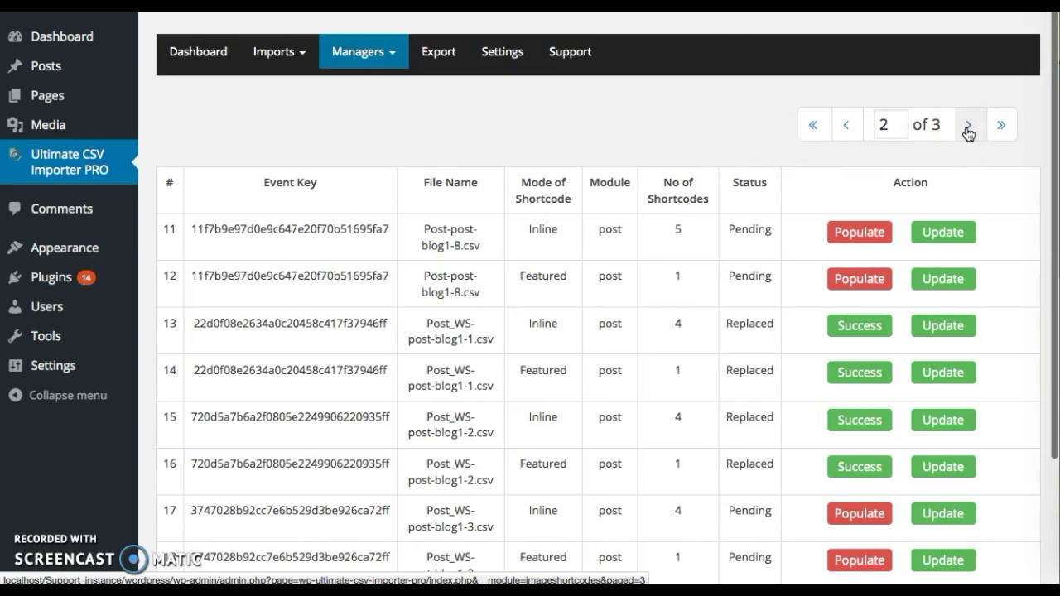
click(968, 126)
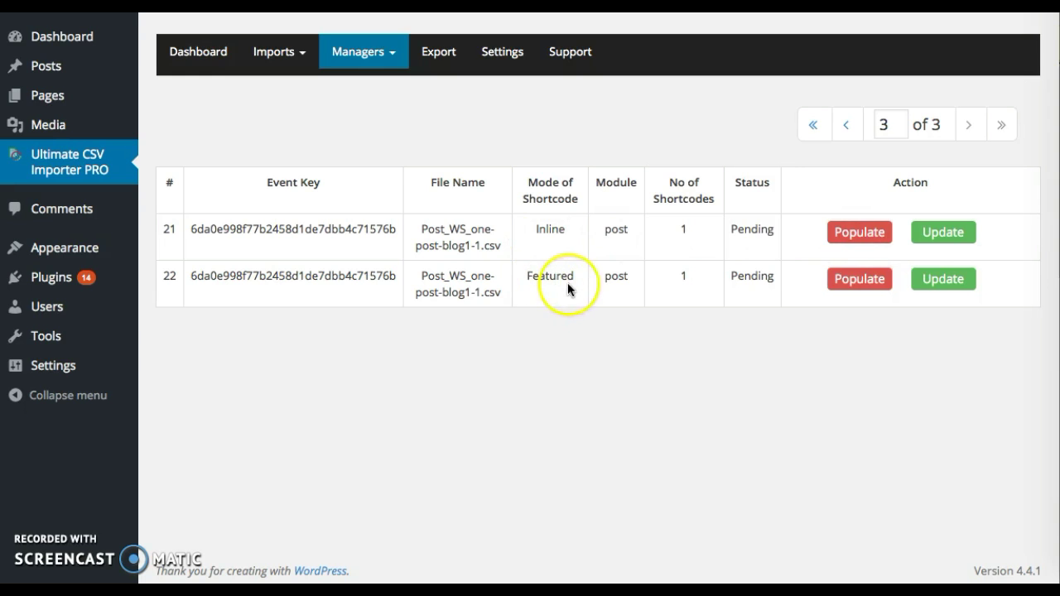
click(846, 235)
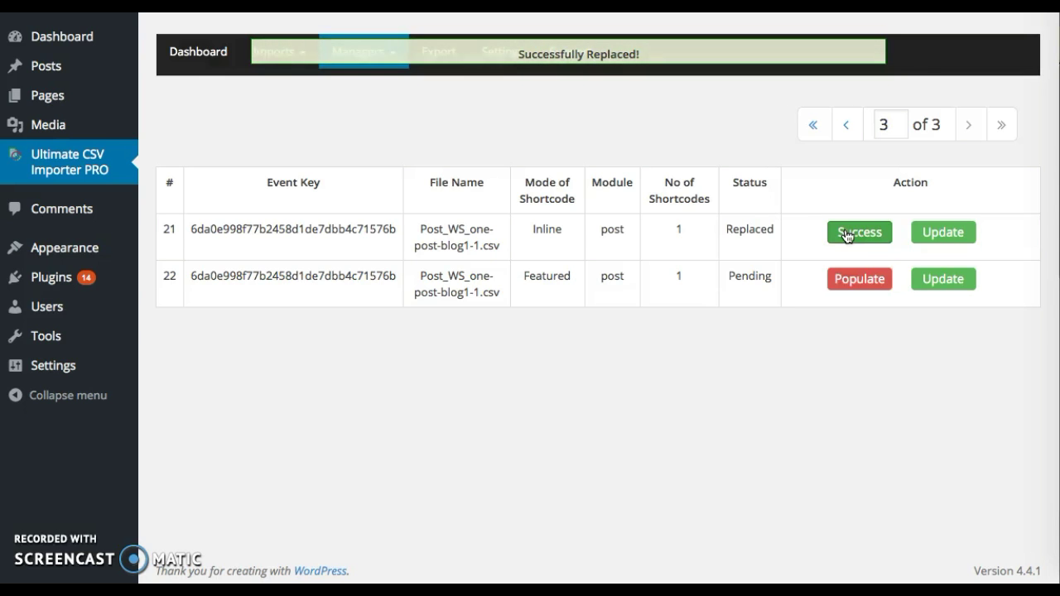
click(856, 282)
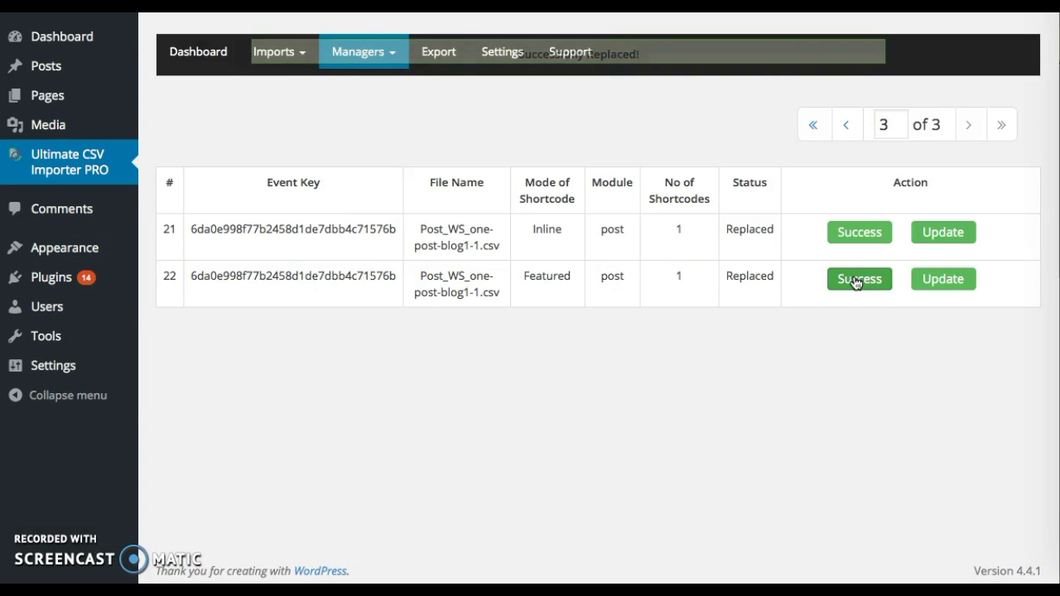
Examine the Advance Media Handling upload options for updating the Post_WS_one inline shortcode entry, and close the dialog without uploading.
click(914, 255)
click(942, 236)
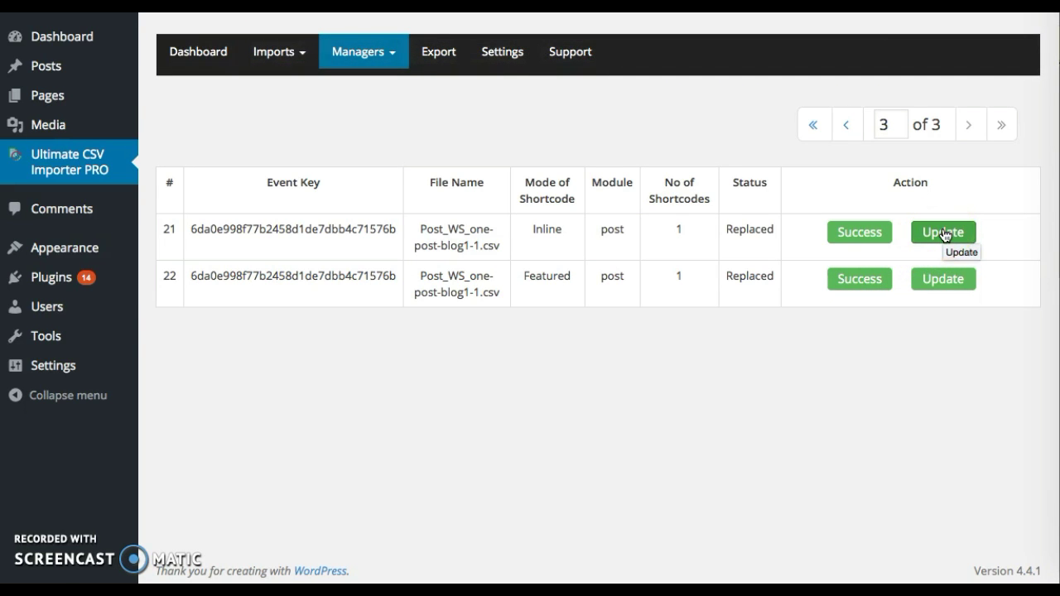
click(943, 232)
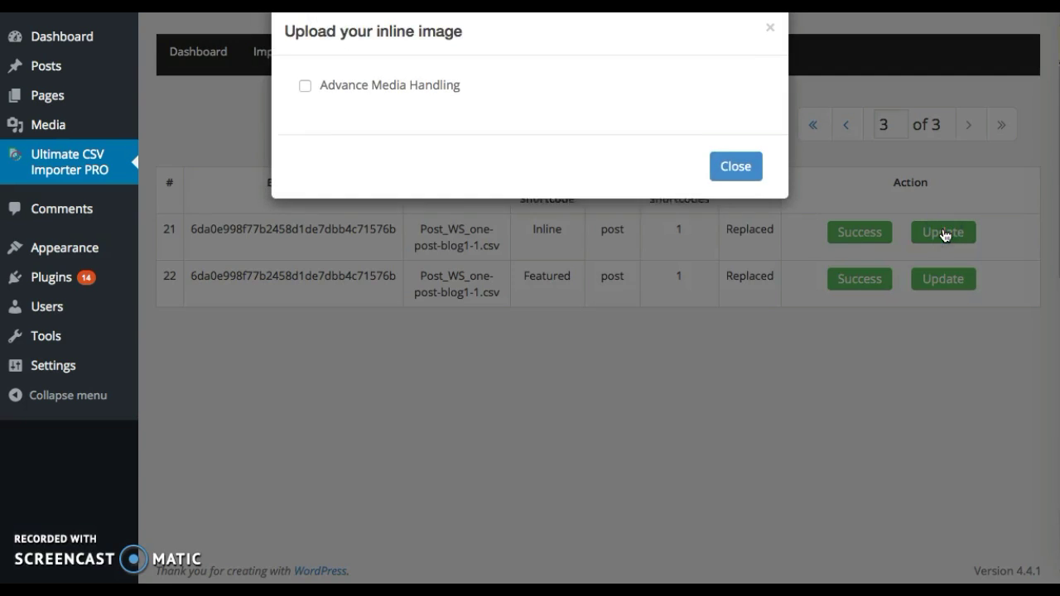
click(303, 90)
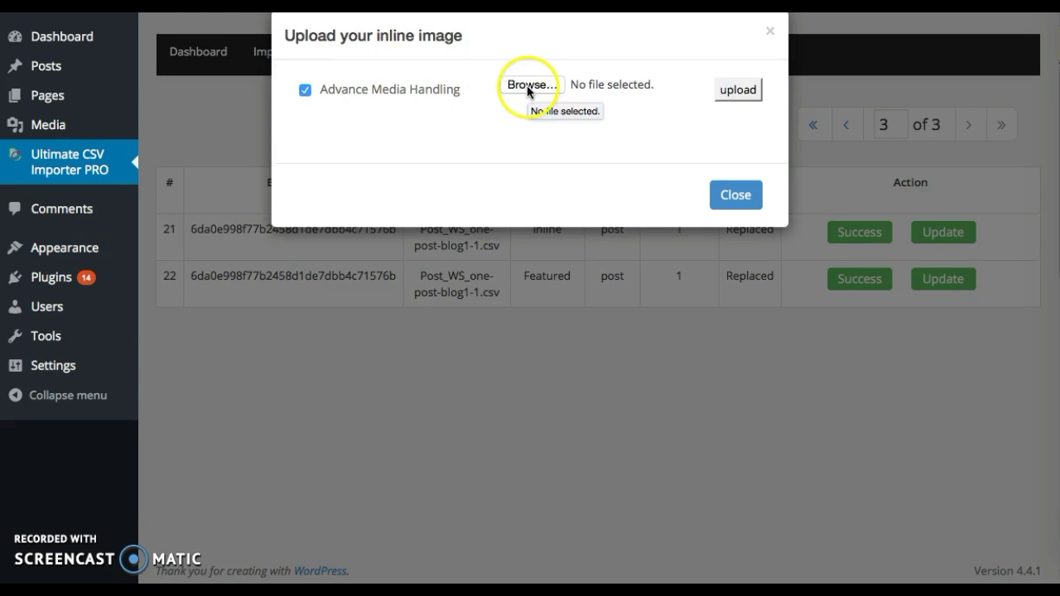
click(770, 33)
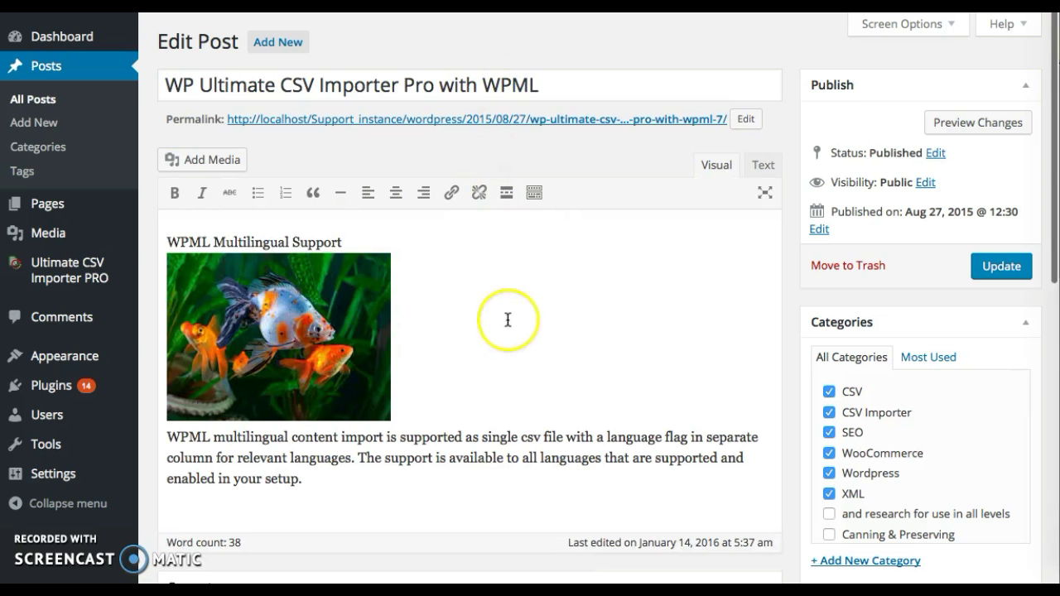
Examine the imported post's editor for its inline content image and its featured image.
scroll(476, 366, down, 2)
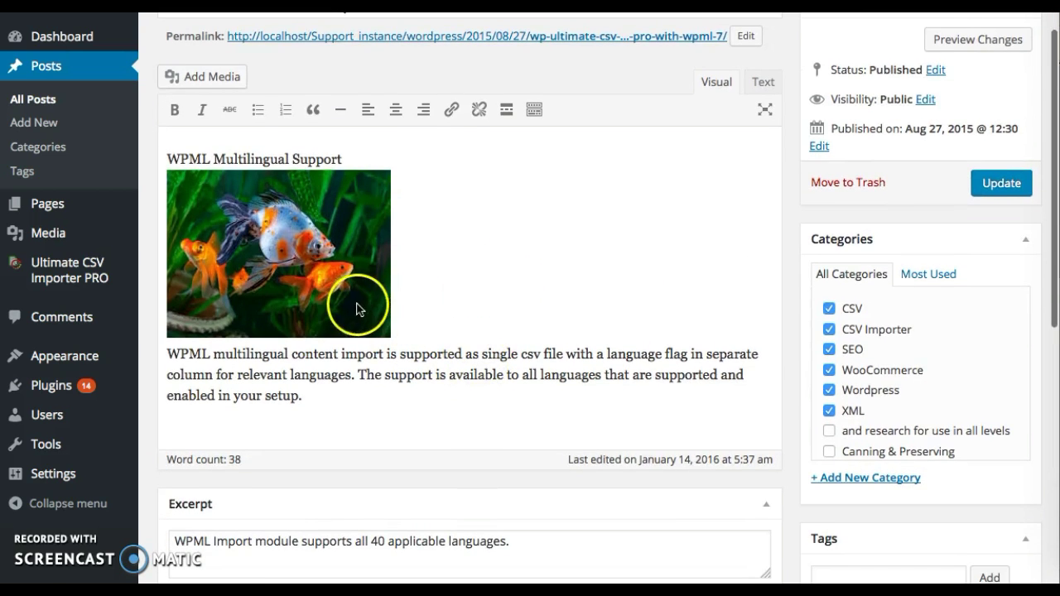
scroll(498, 383, down, 5)
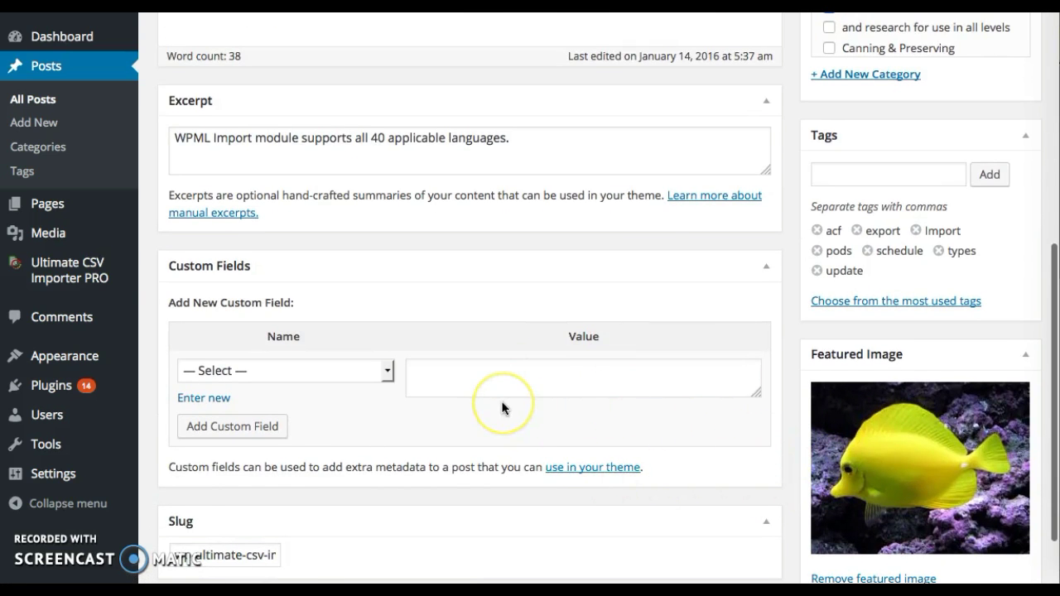
scroll(503, 408, up, 5)
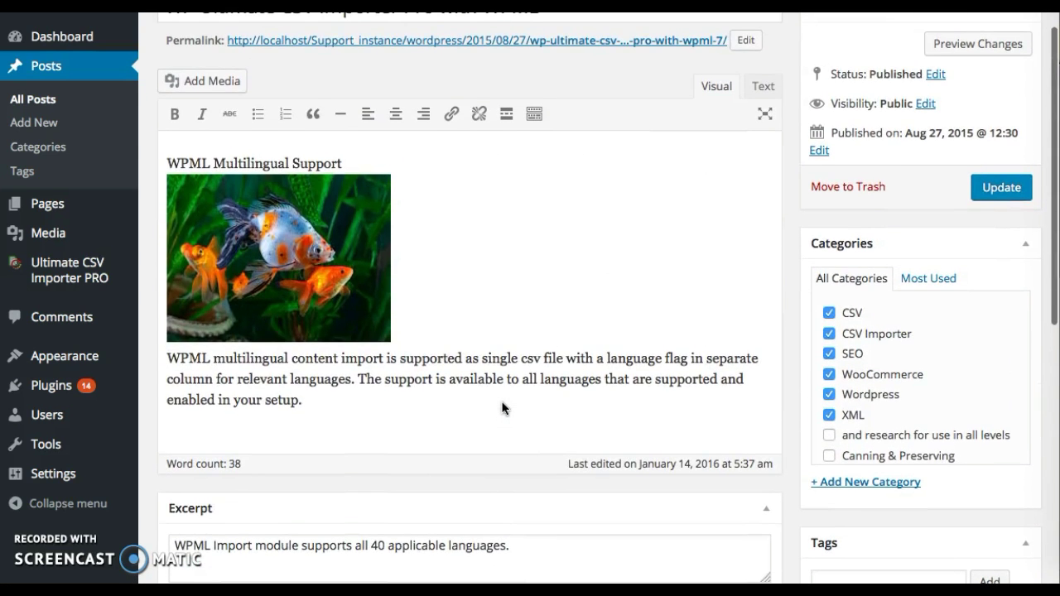